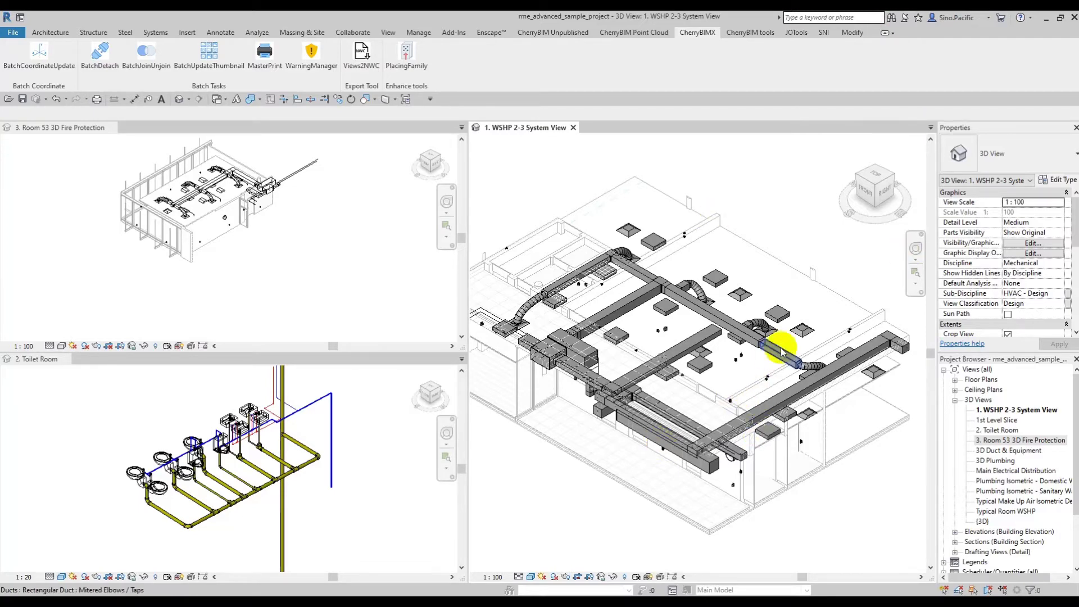
Step: Pan and orbit the duct system and Toilet Room 3D views to inspect them
middle_click_drag(783, 337, 795, 373)
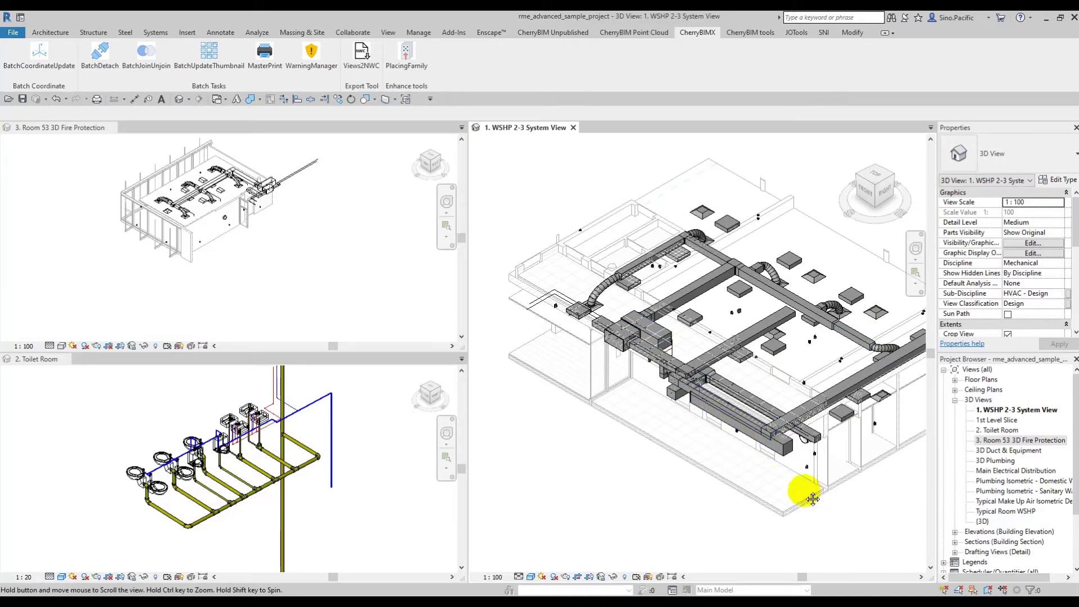
middle_click_drag(742, 494, 716, 469)
left_click(397, 458)
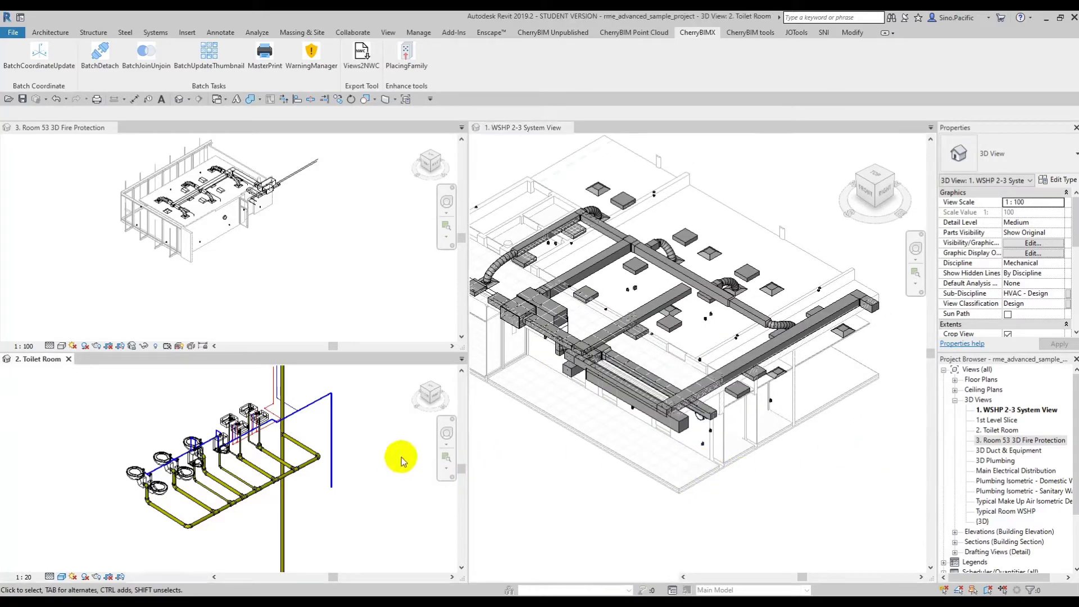
middle_click_drag(373, 441, 287, 451)
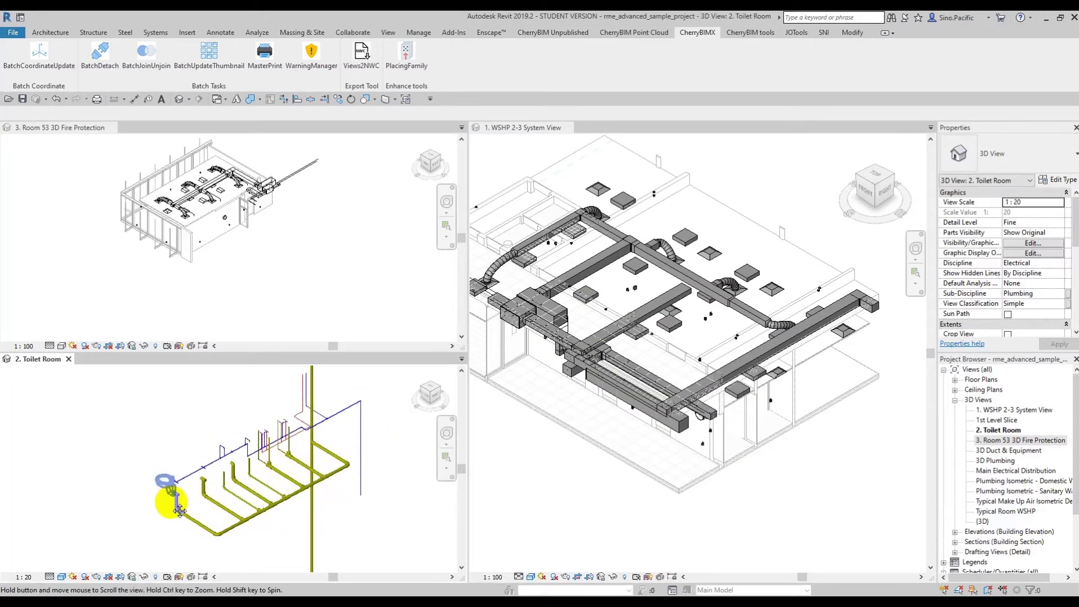
middle_click_drag(163, 498, 289, 525)
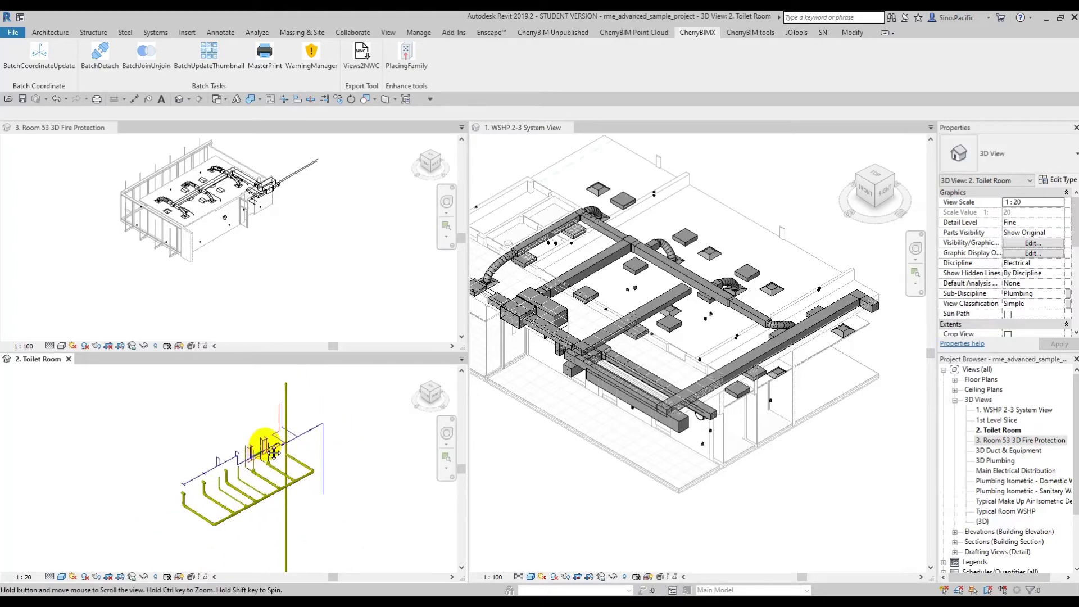
scroll(261, 460, "up", 3)
middle_click_drag(229, 470, 204, 518)
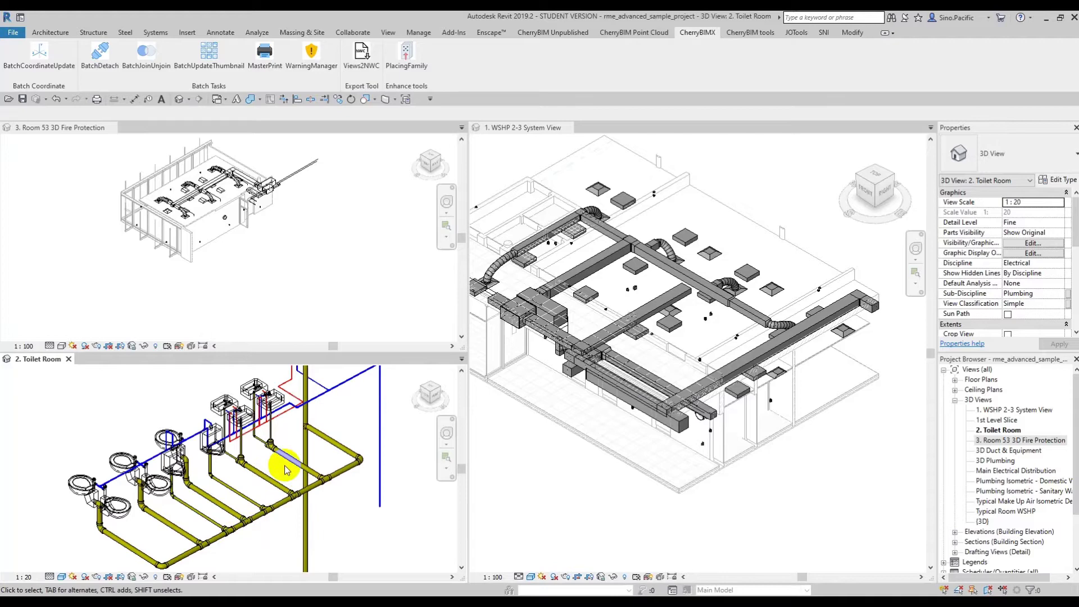
middle_click_drag(299, 478, 326, 466, "shift")
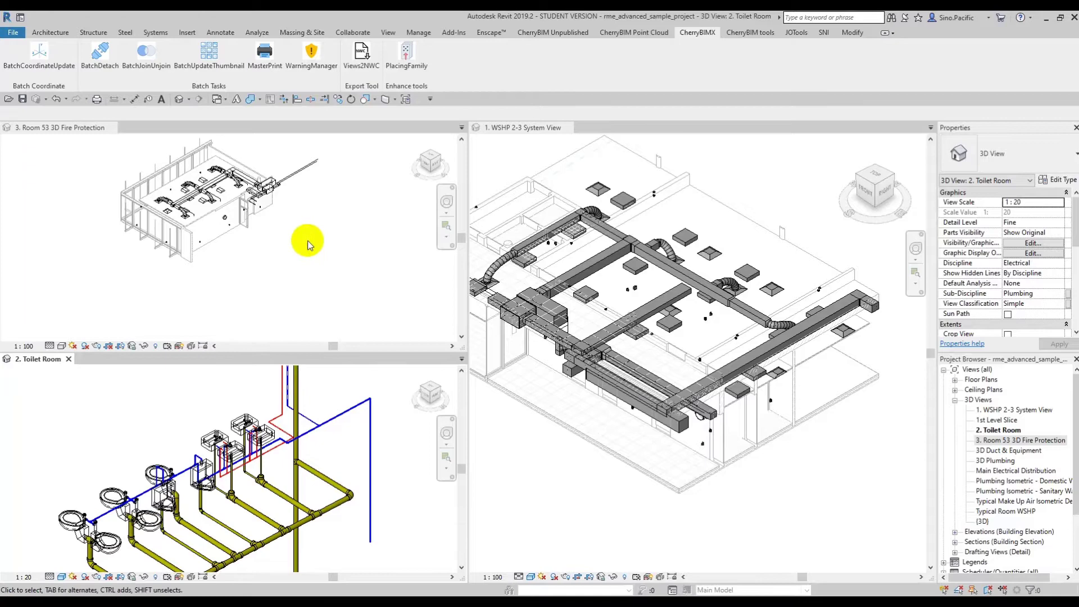
Step: Activate the Room 53 3D Fire Protection view and check the File > Export NWC option without exporting
left_click(234, 249)
middle_click_drag(234, 249, 257, 297)
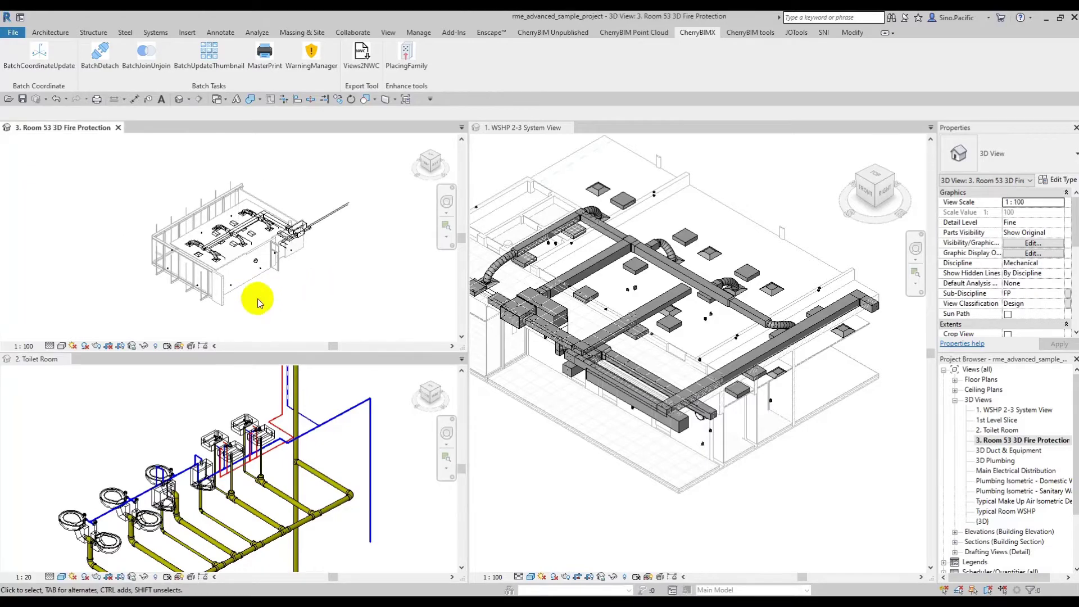
left_click(15, 33)
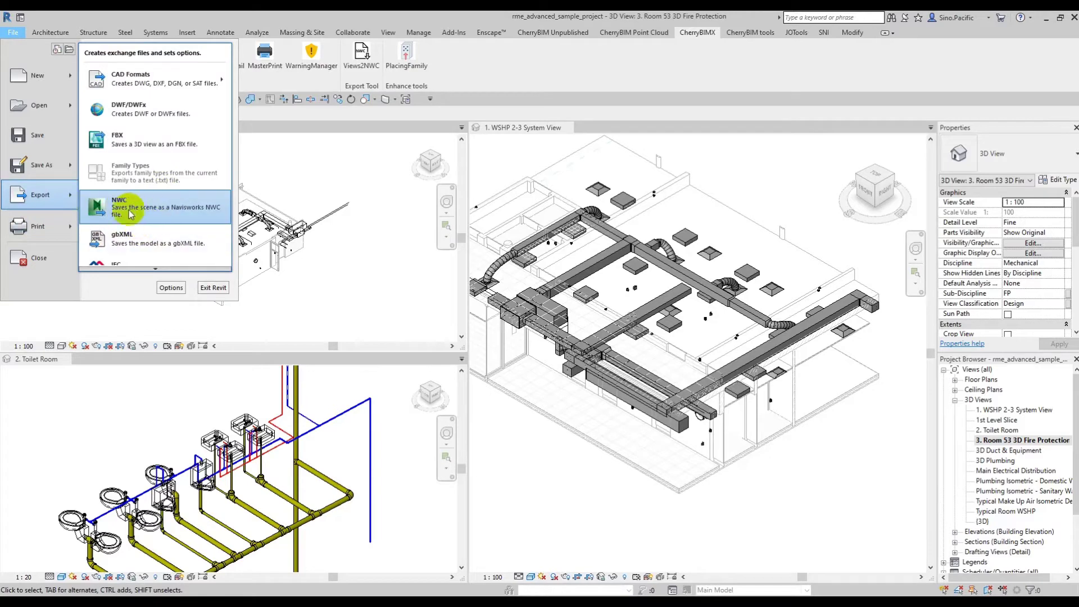
mouse_move(39, 195)
left_click(411, 268)
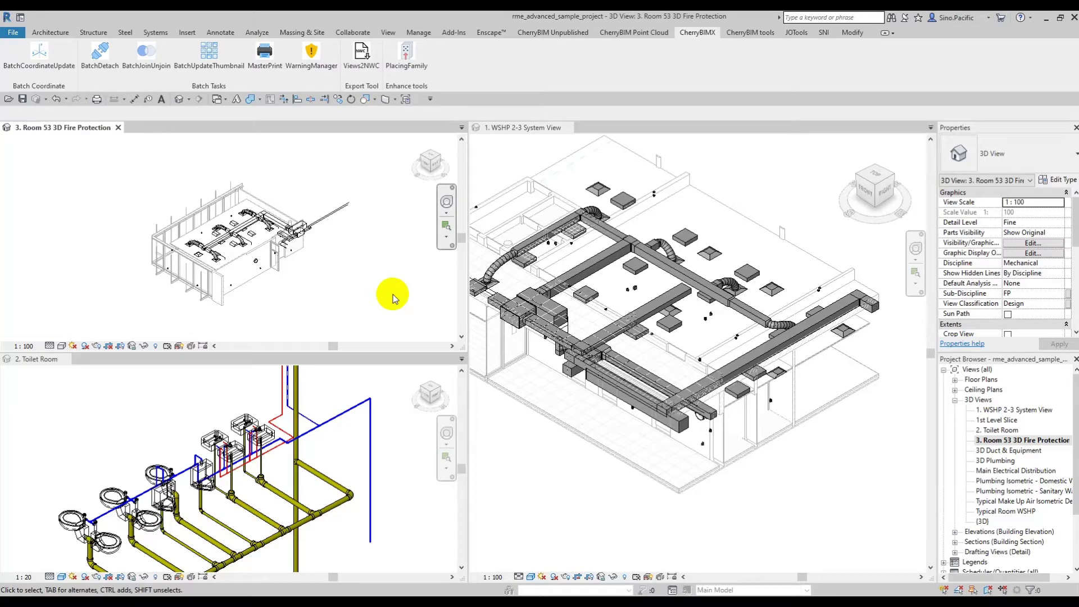
Step: Launch CherryBIMX Views2NWC and select WSHP 2-3 System View, 1st Level Slice and Toilet Room
left_click(363, 56)
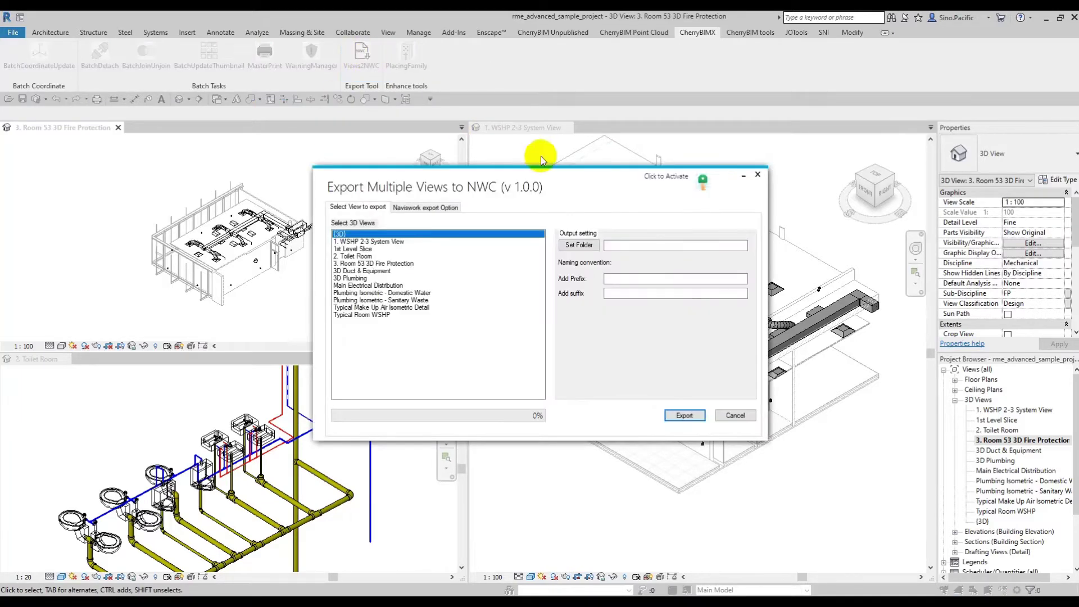
left_click_drag(518, 184, 446, 178)
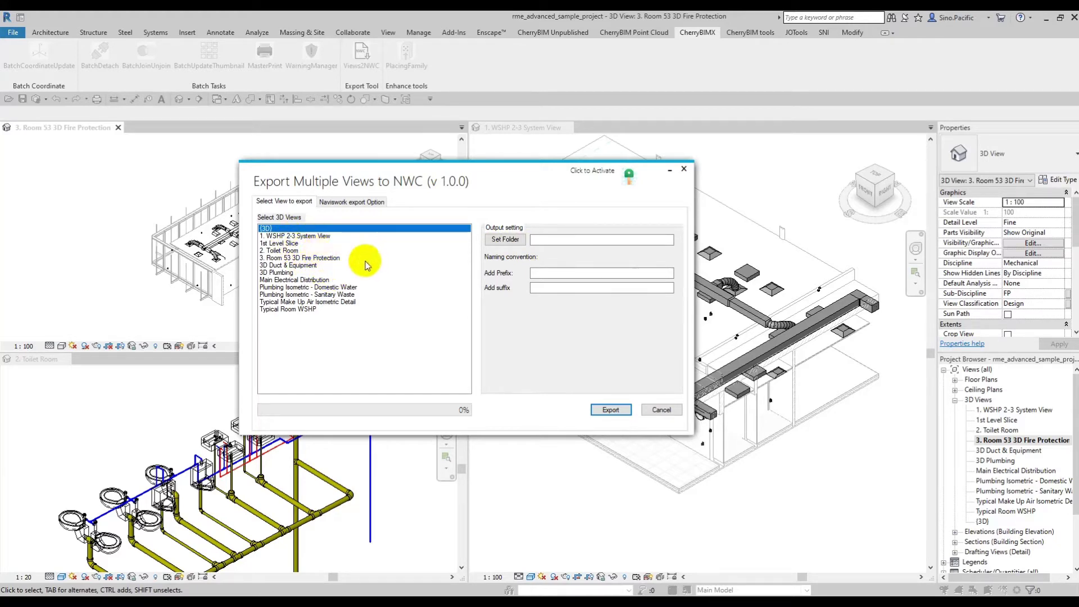
left_click(307, 236)
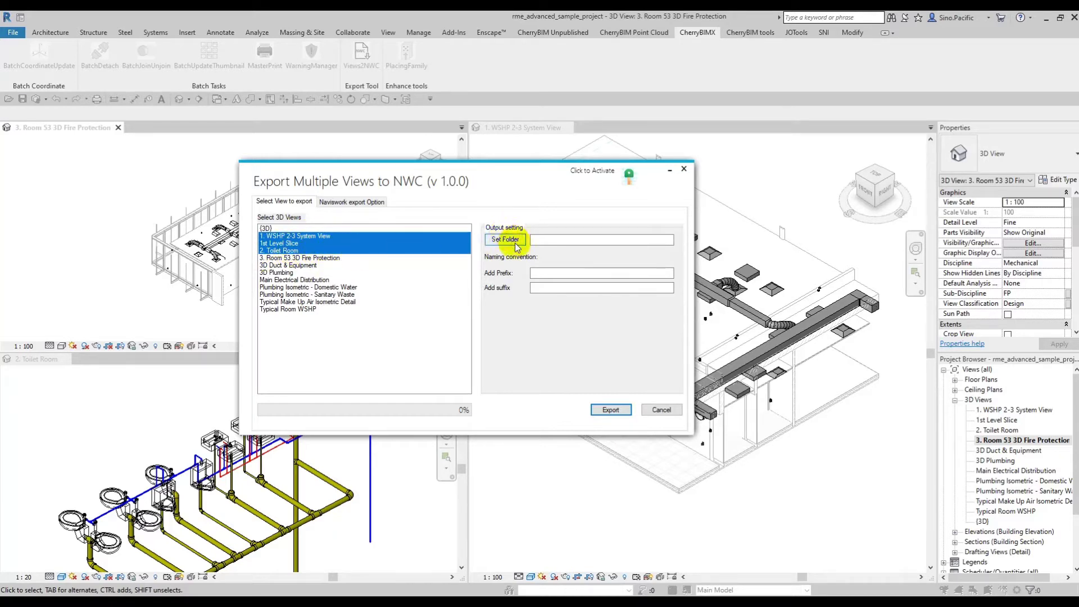
Step: Create a Desktop folder named 2020.08.31 and make it the NWC output folder
left_click(518, 242)
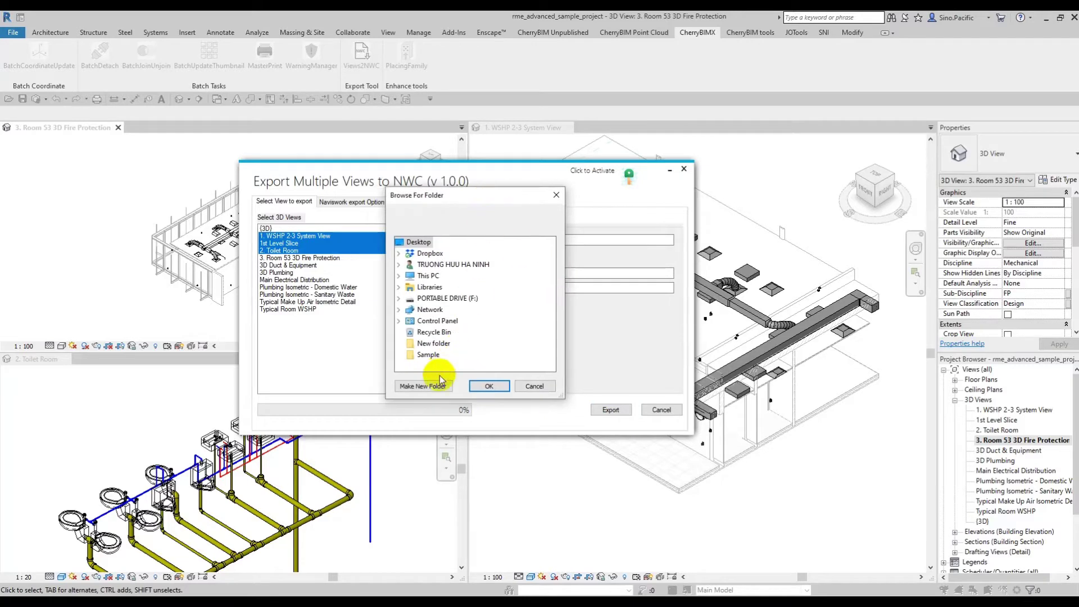
left_click(430, 385)
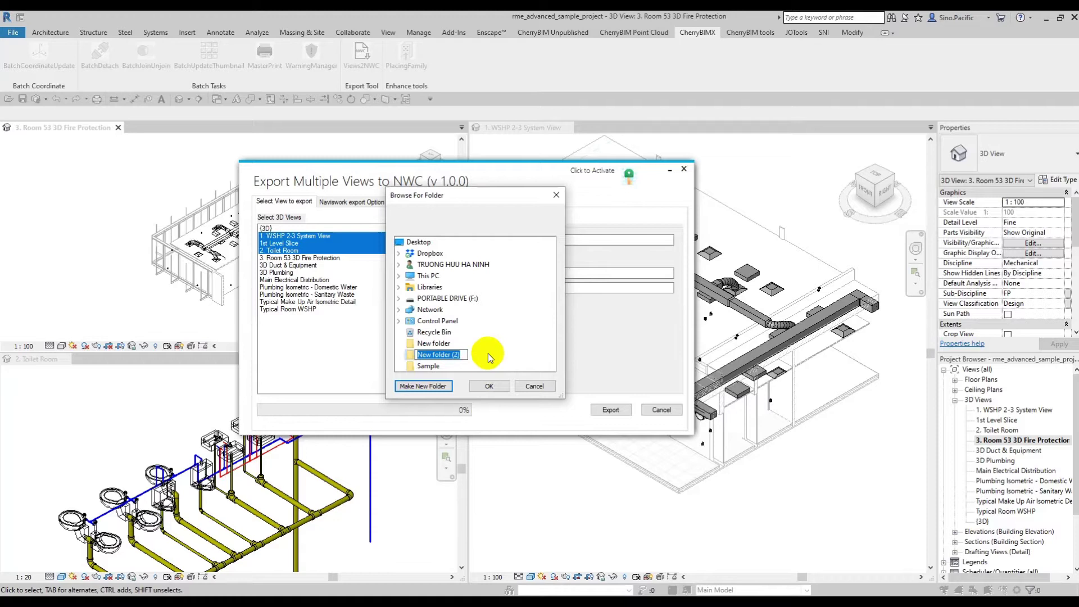
type("2020")
type(".08.")
type("31")
key("Return")
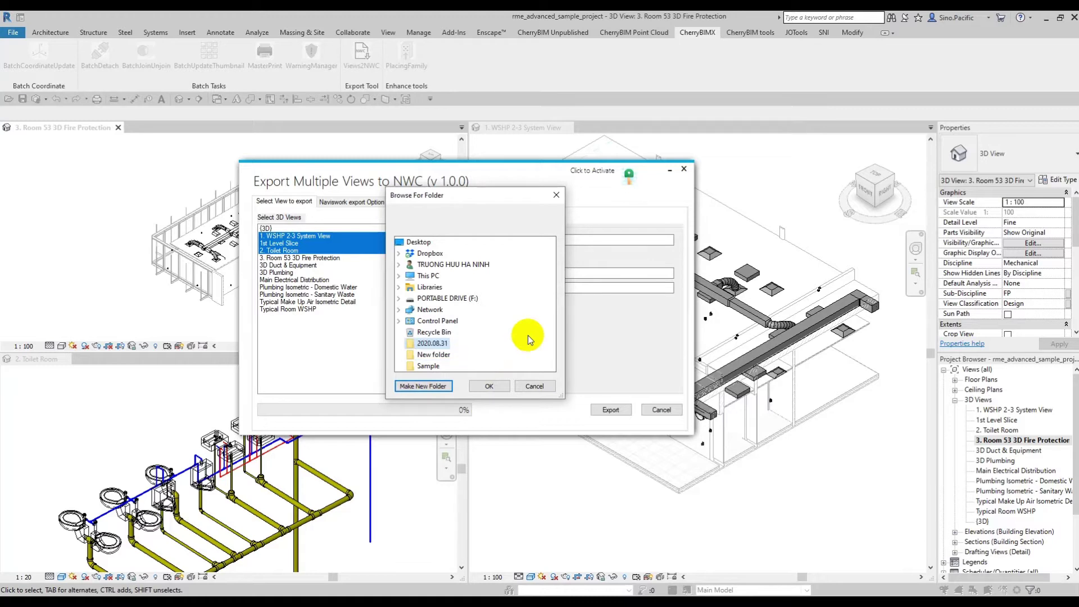
left_click(490, 385)
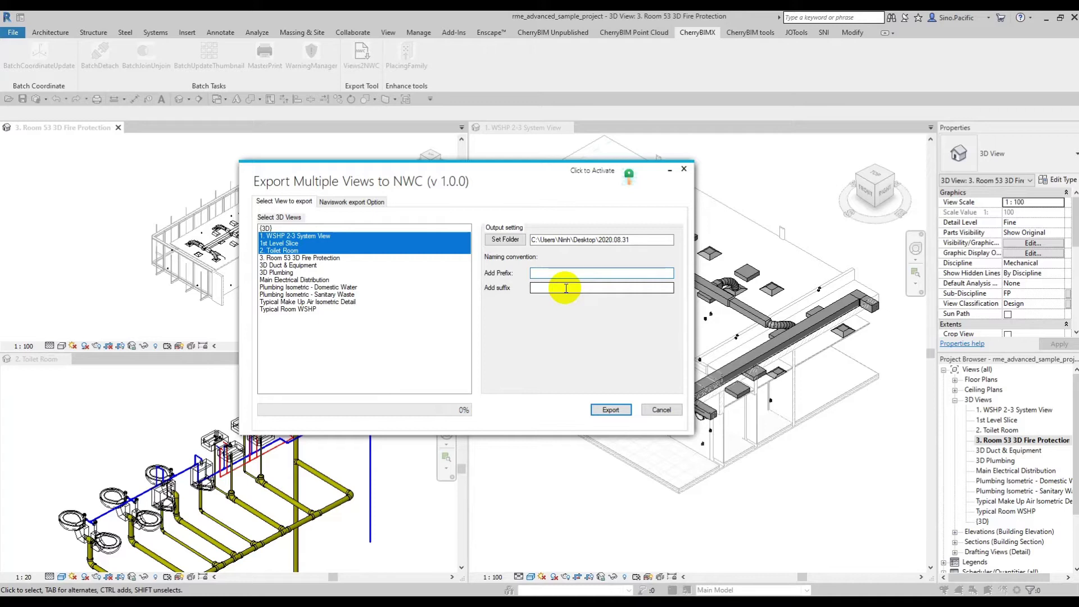
left_click(564, 276)
type("XB")
type("S_")
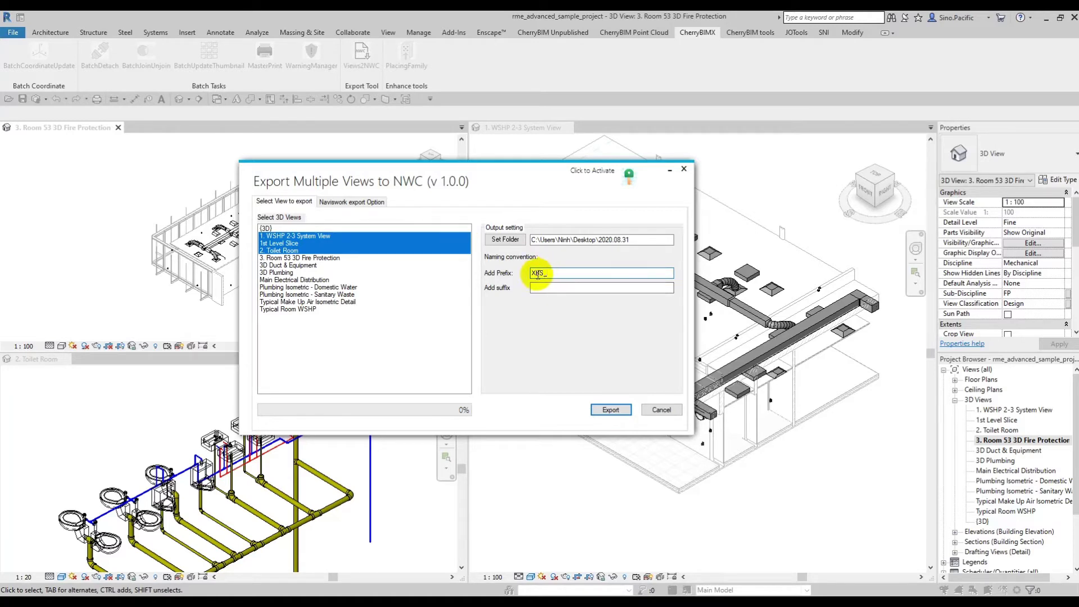
Step: Enter XBS_ in Add Prefix, then move on to Add suffix for _test
left_click(537, 288)
type("_")
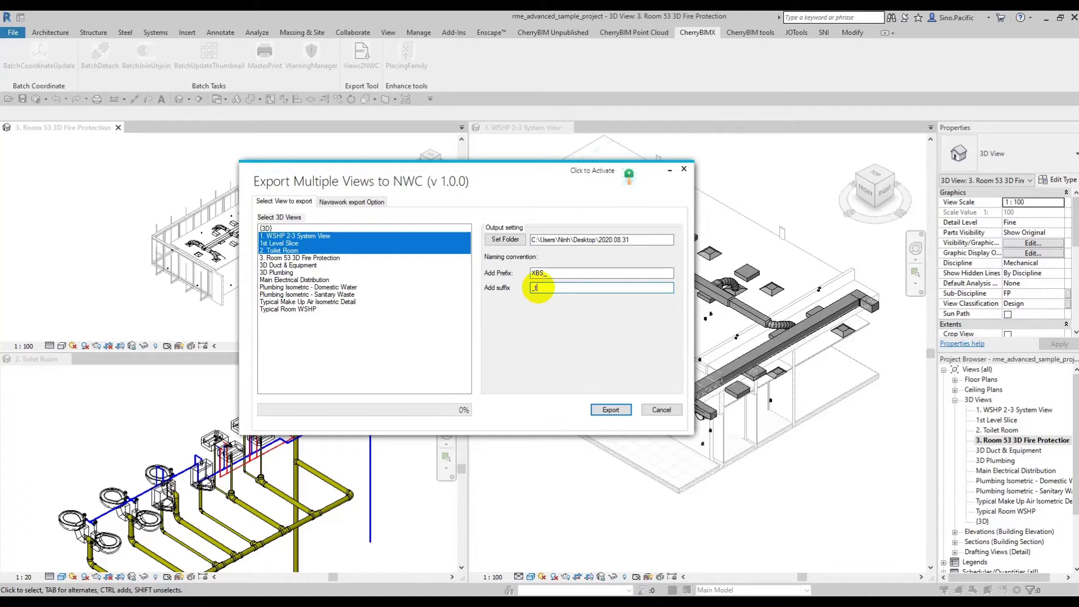
type("est")
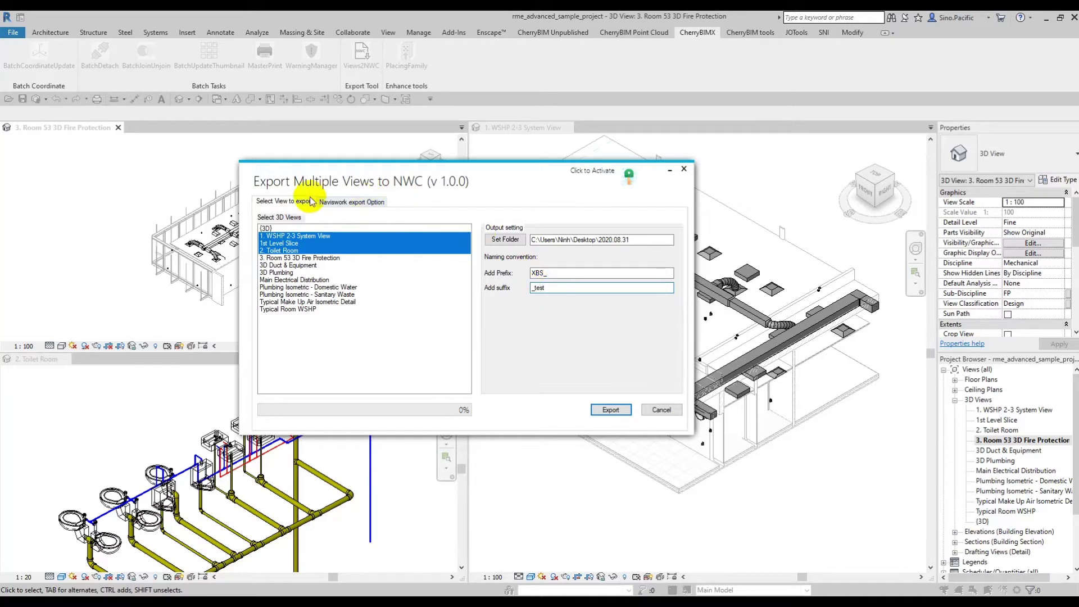
Step: Review the Navisworks conversion options, then return to the list of views to export
left_click(345, 203)
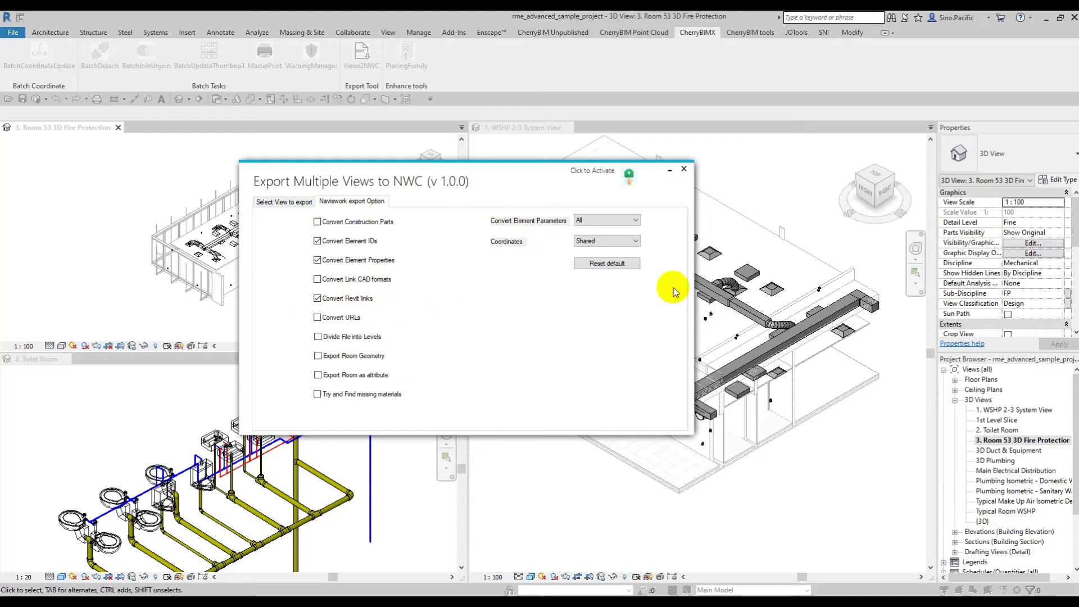
left_click(287, 202)
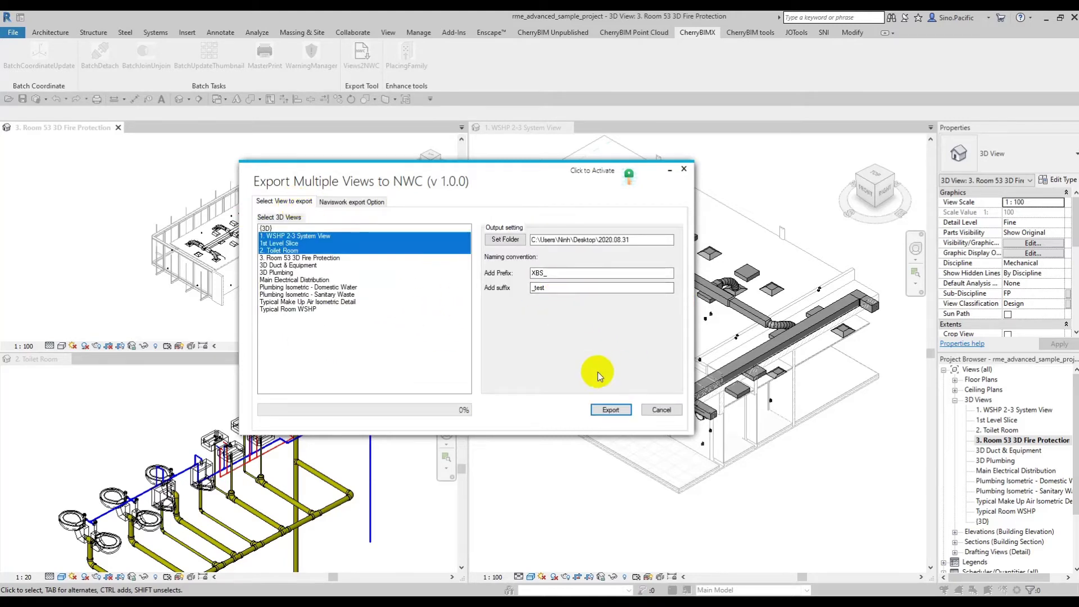
Step: Export the three selected views to NWC and dismiss the 'All Tasks are finished' message
left_click(622, 413)
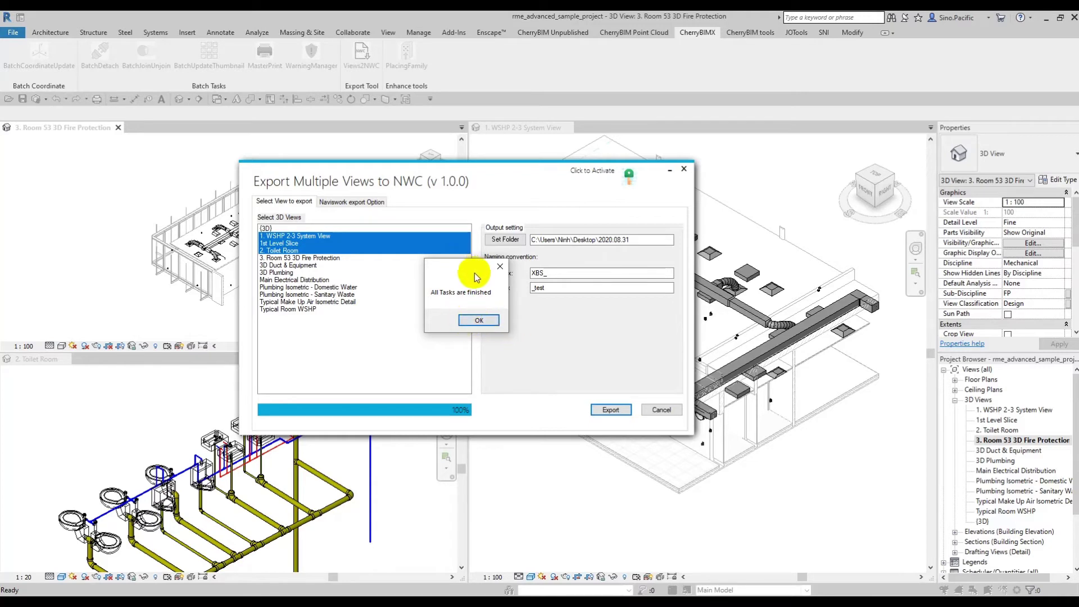
left_click(494, 321)
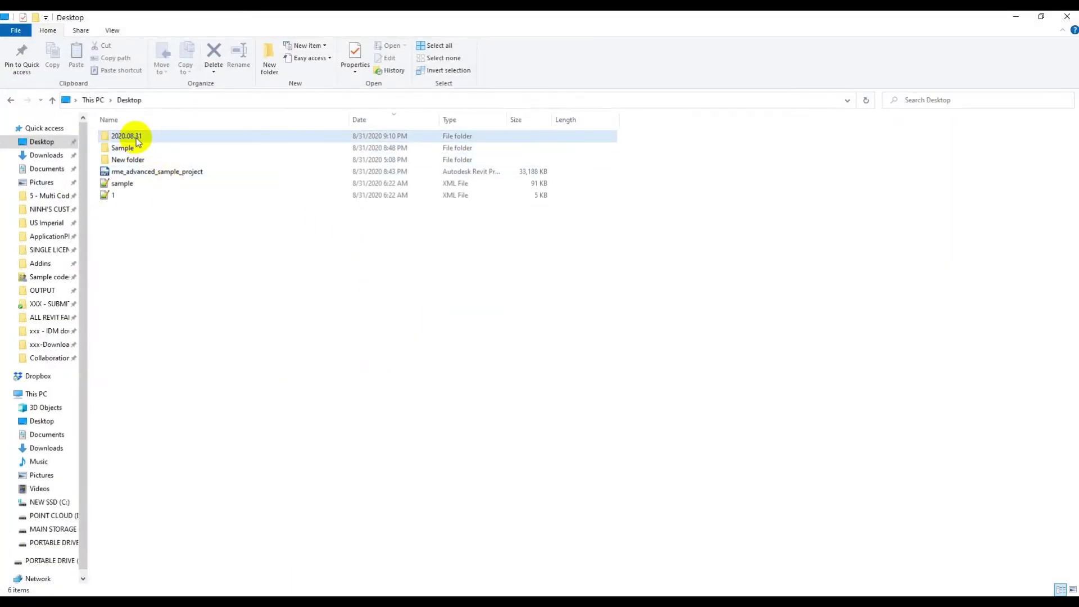
Step: Open the 2020.08.31 folder and reveal the full names of the three XBS_…_test NWC files
double_click(157, 138)
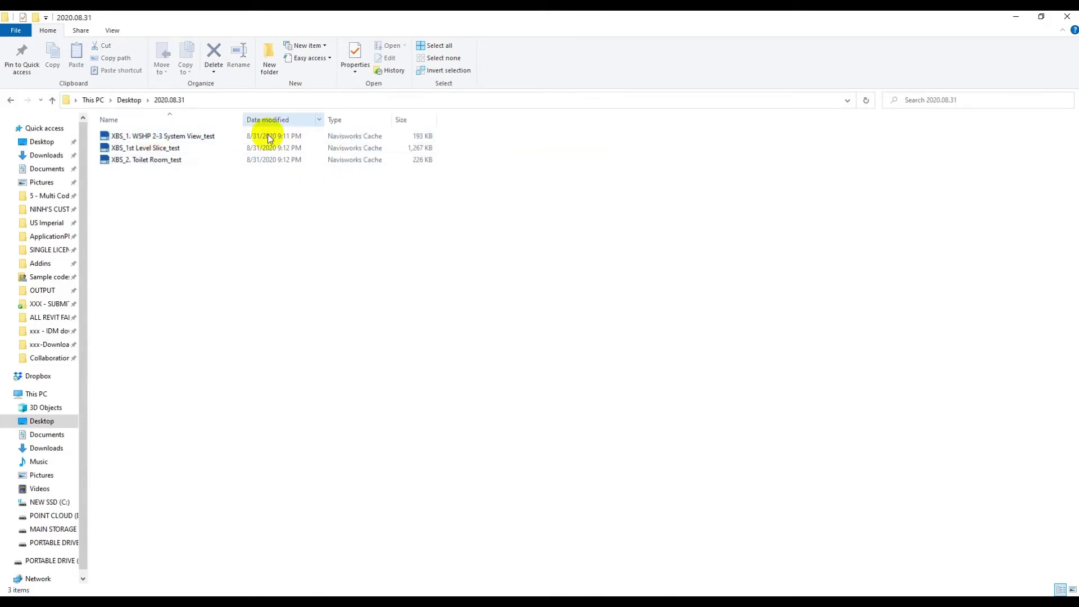
left_click_drag(243, 119, 267, 119)
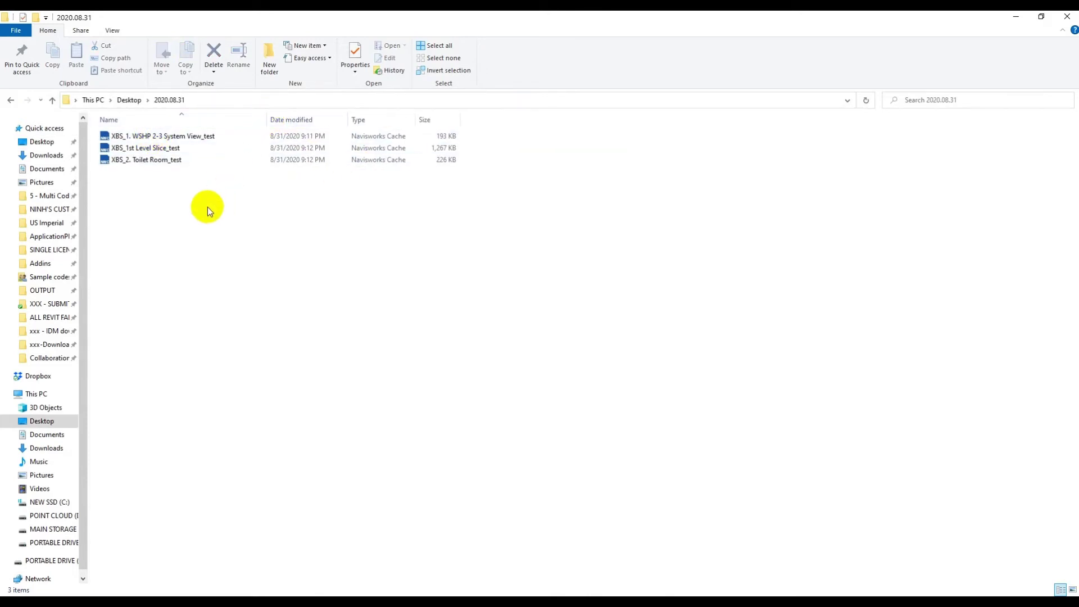
left_click_drag(215, 206, 157, 126)
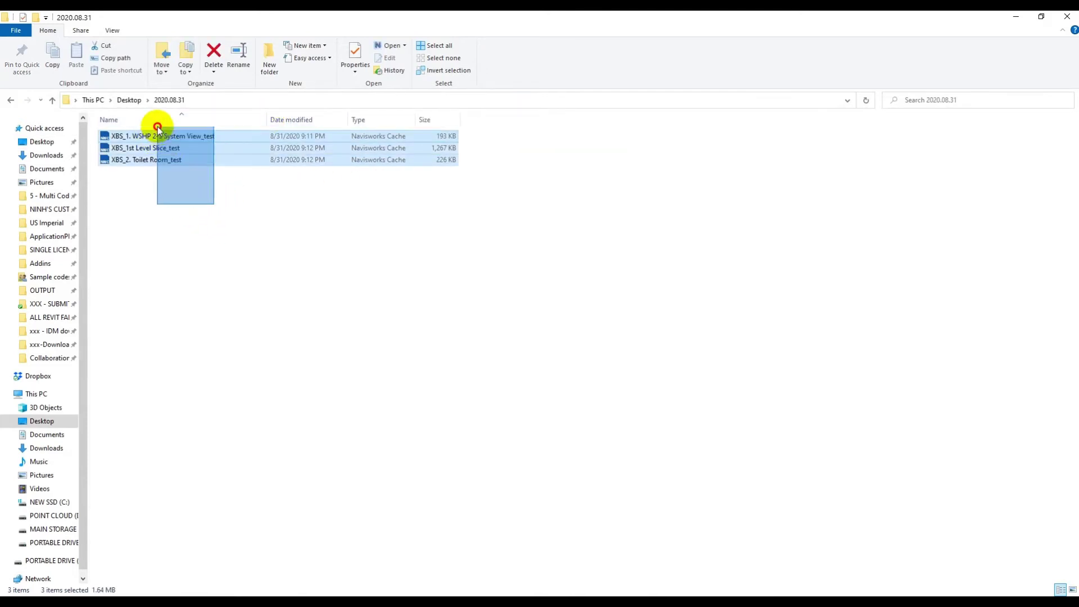
left_click(176, 181)
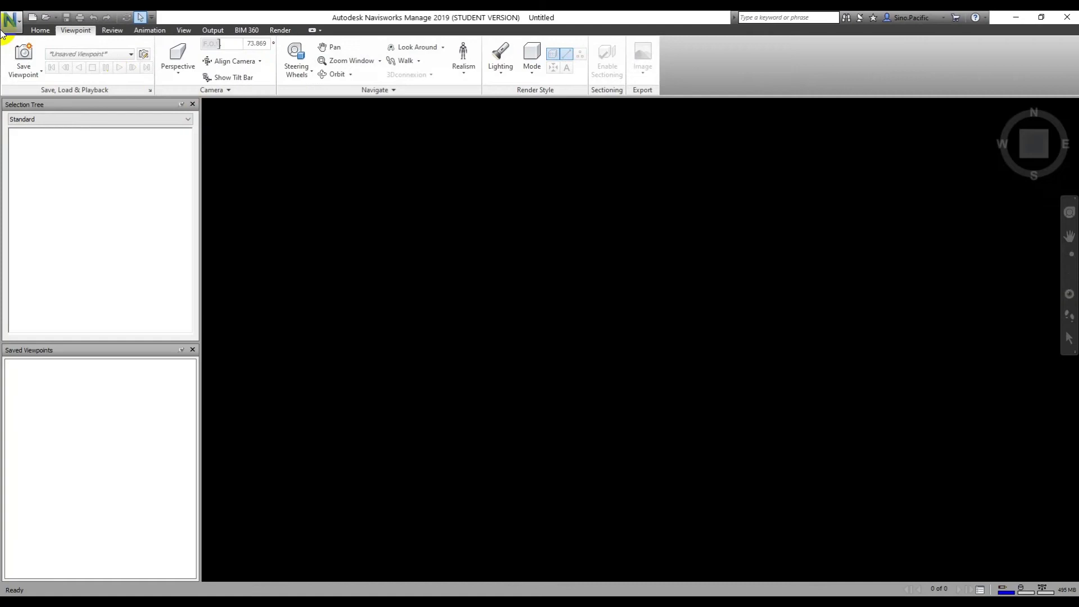
Step: Open XBS_1. WSHP 2-3 System View_test.nwc from Desktop > 2020.08.31
left_click(10, 18)
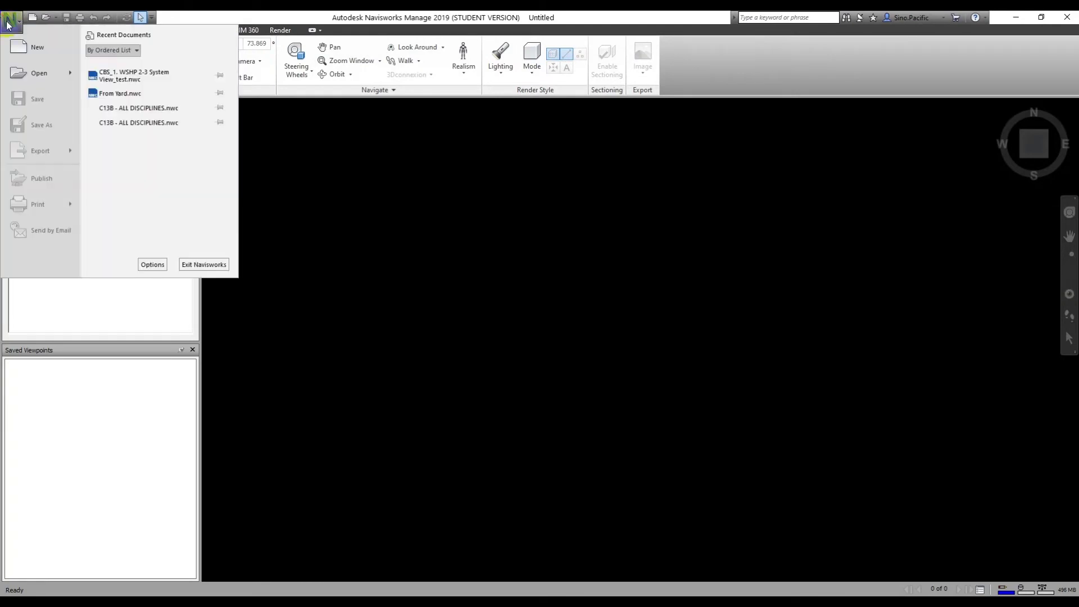
left_click(45, 71)
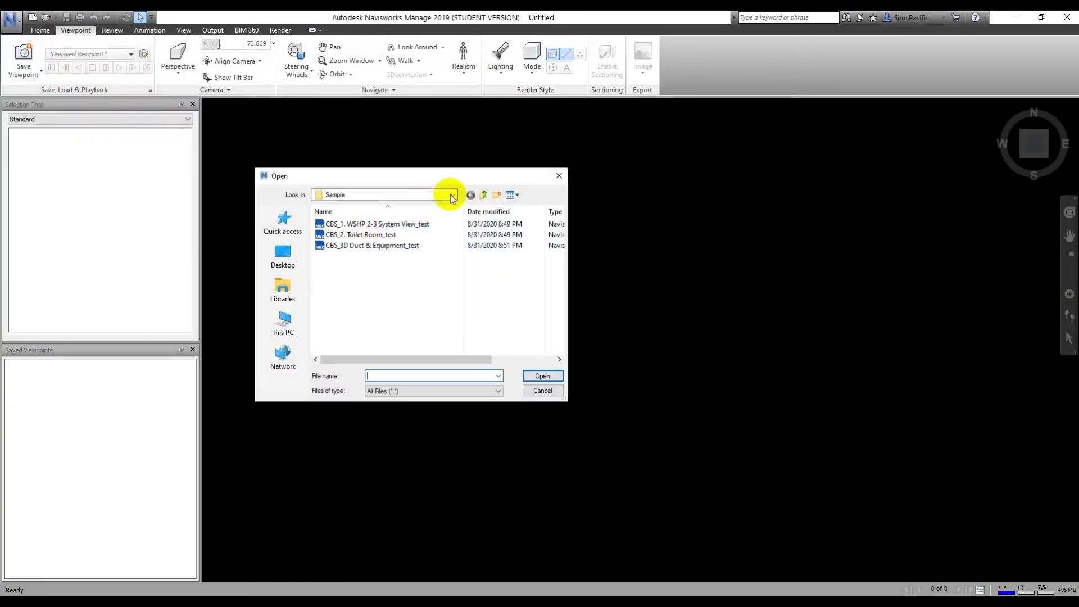
left_click(483, 194)
double_click(343, 250)
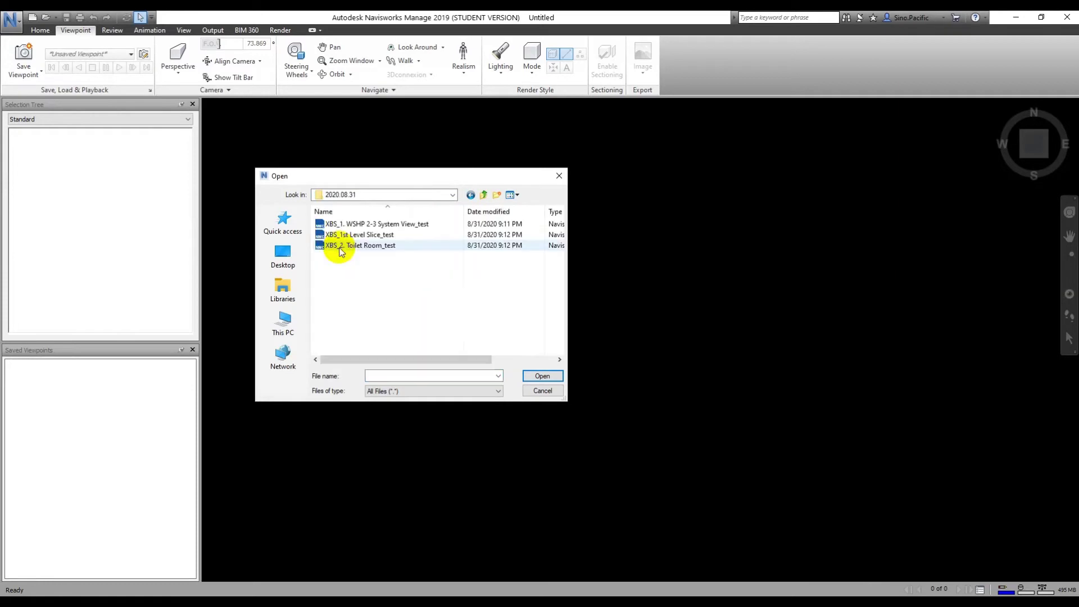
double_click(403, 225)
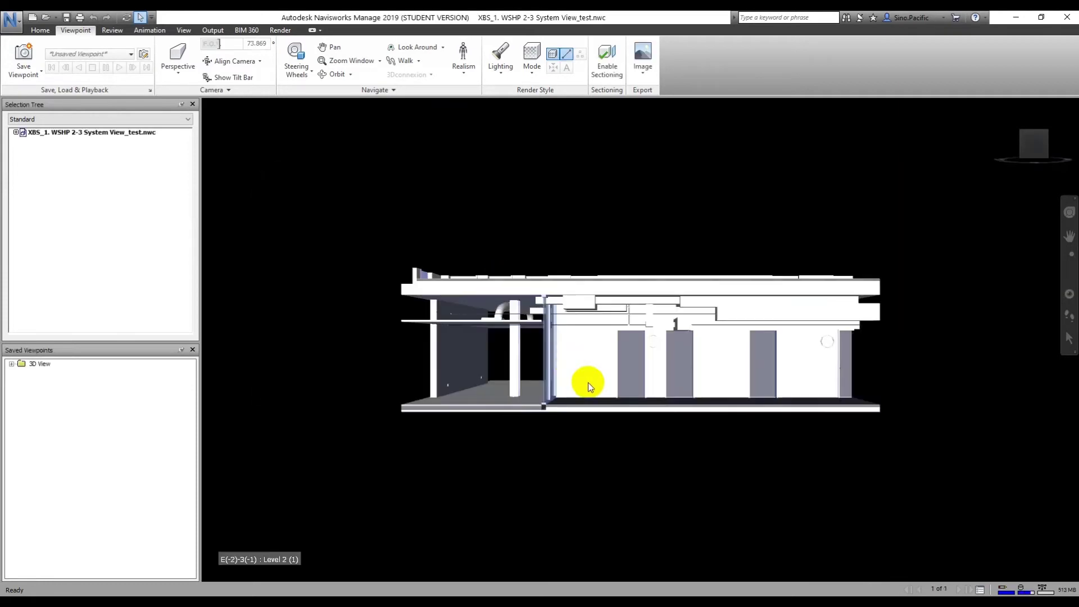
Step: Set the model to an isometric view and orbit to look from above
middle_click_drag(655, 366, 609, 398)
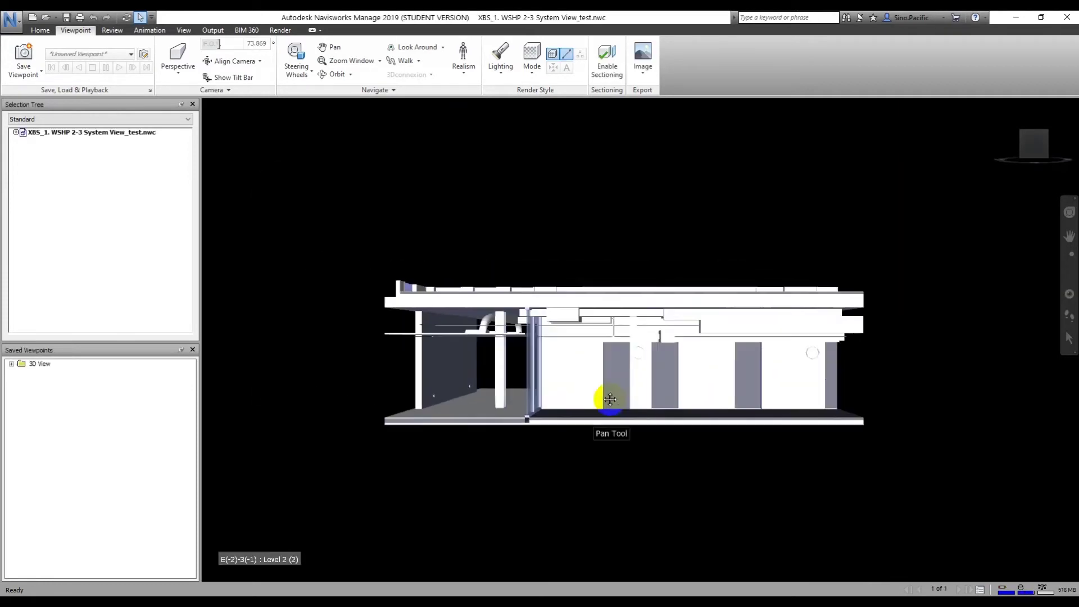
left_click(1022, 132)
middle_click_drag(817, 345, 826, 391, "shift")
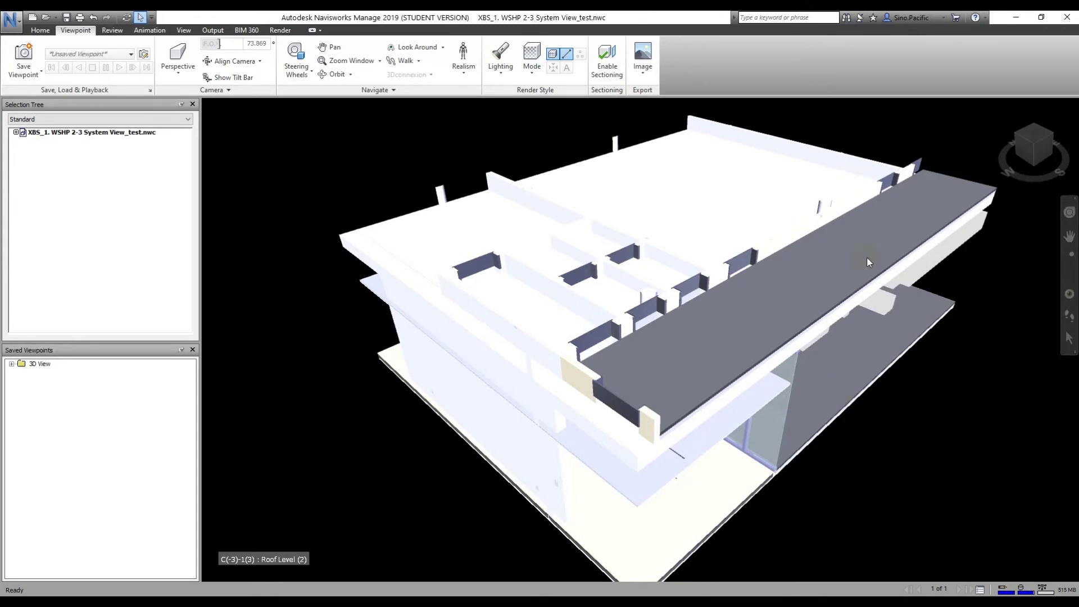
scroll(866, 256, "up", 3)
scroll(877, 262, "down", 2)
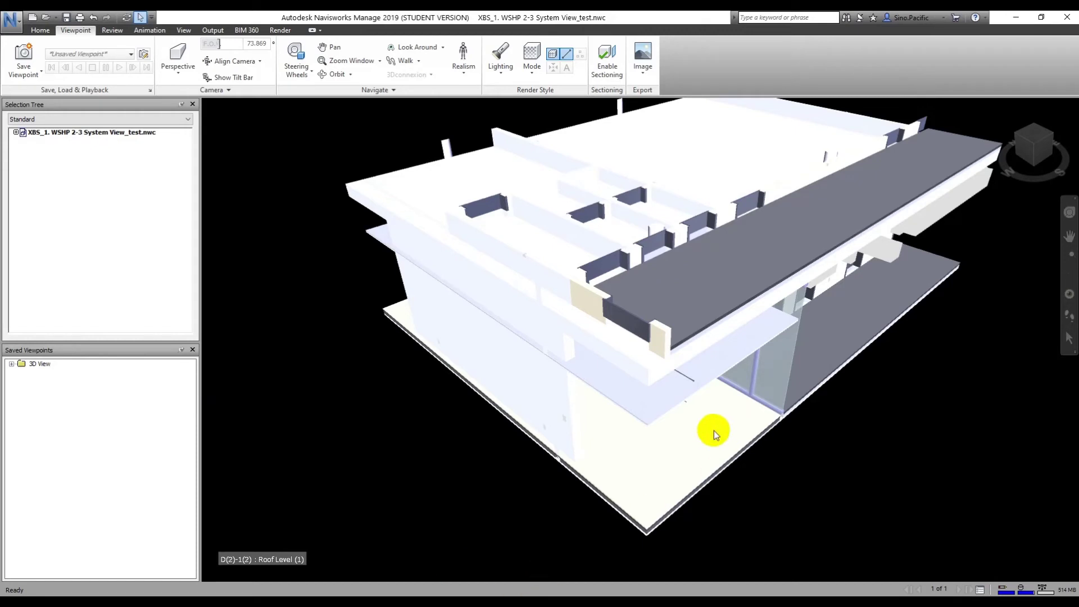
scroll(585, 424, "up", 3)
scroll(346, 369, "down", 1)
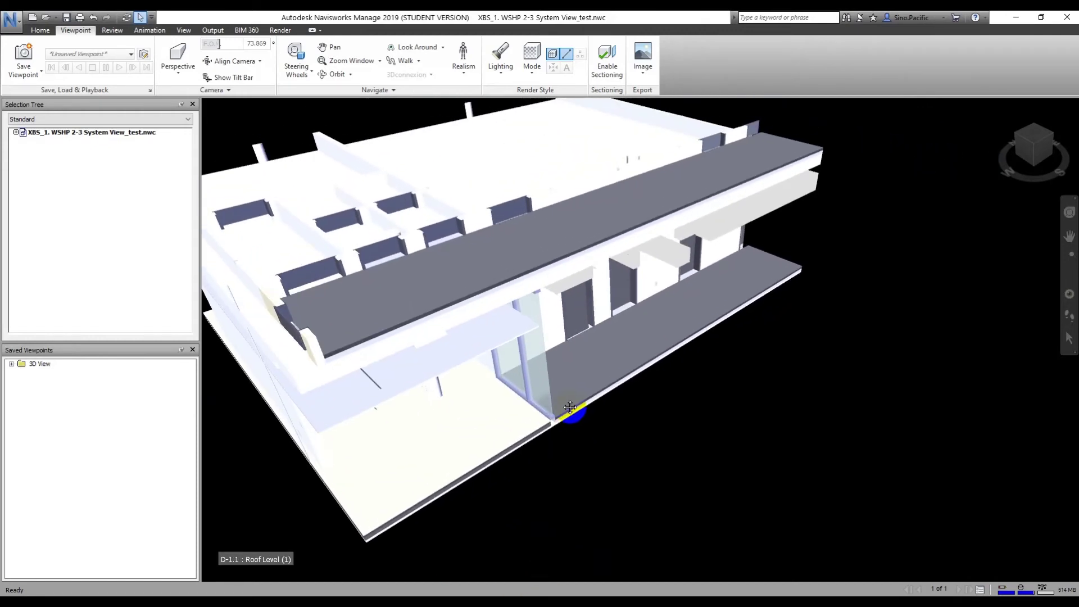
scroll(602, 388, "down", 2)
scroll(631, 373, "down", 1)
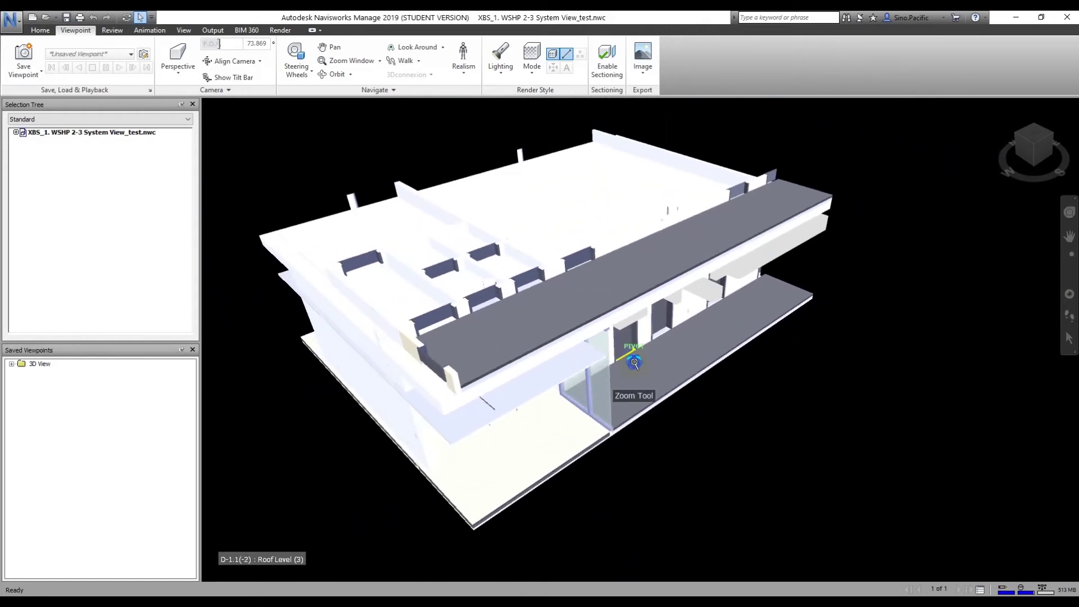
scroll(631, 397, "up", 1)
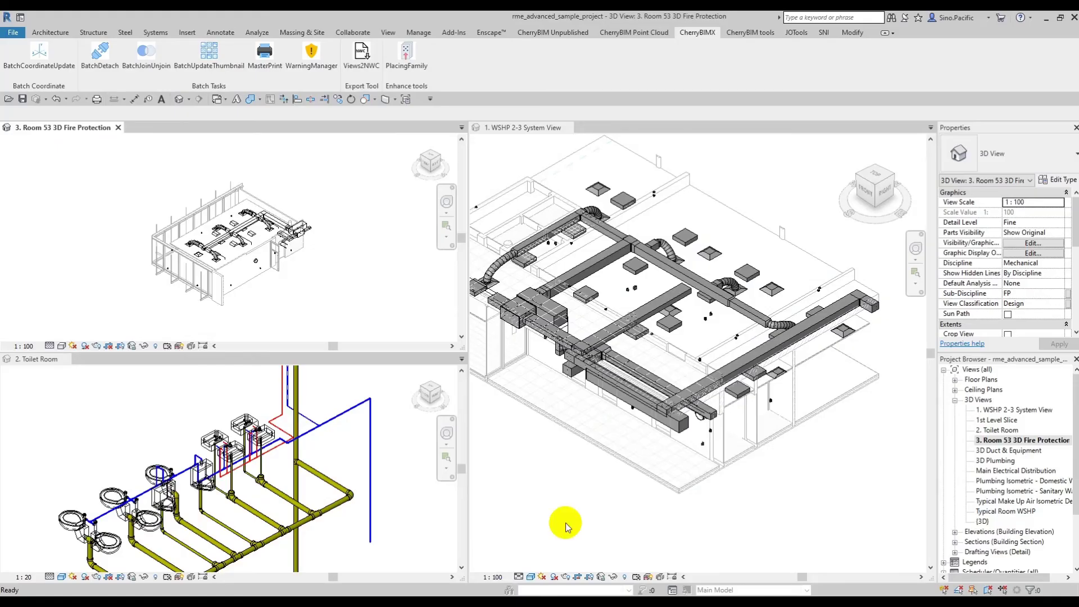
Step: Relaunch Views2NWC and open its License Activation dialog to select the request code
left_click(364, 61)
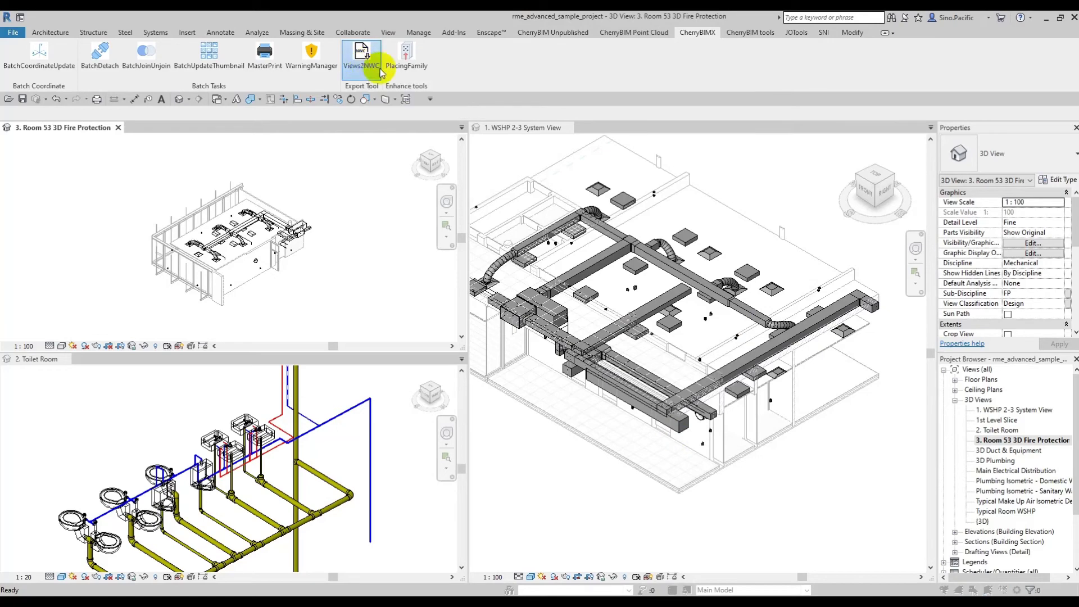
left_click_drag(624, 183, 544, 209)
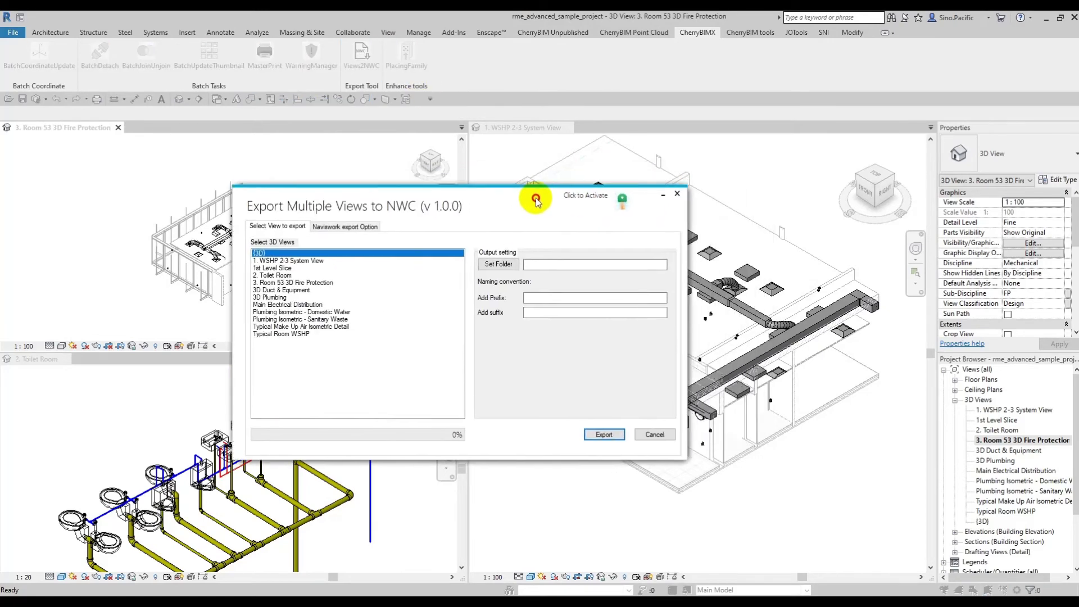
left_click(624, 209)
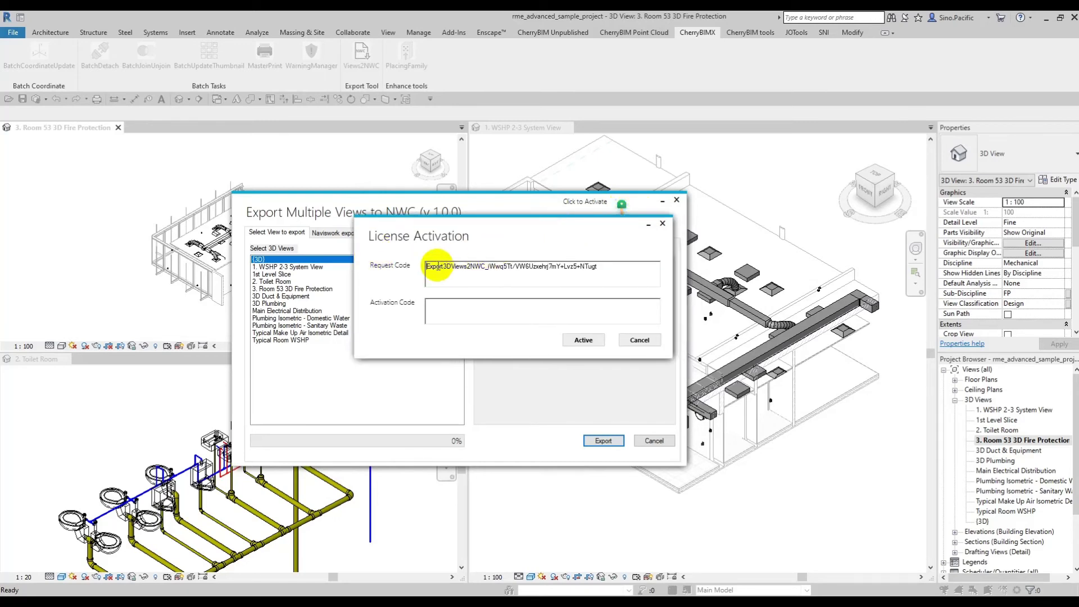
mouse_move(426, 267)
left_mouse_down()
mouse_move(618, 269)
mouse_move(426, 267)
left_mouse_up()
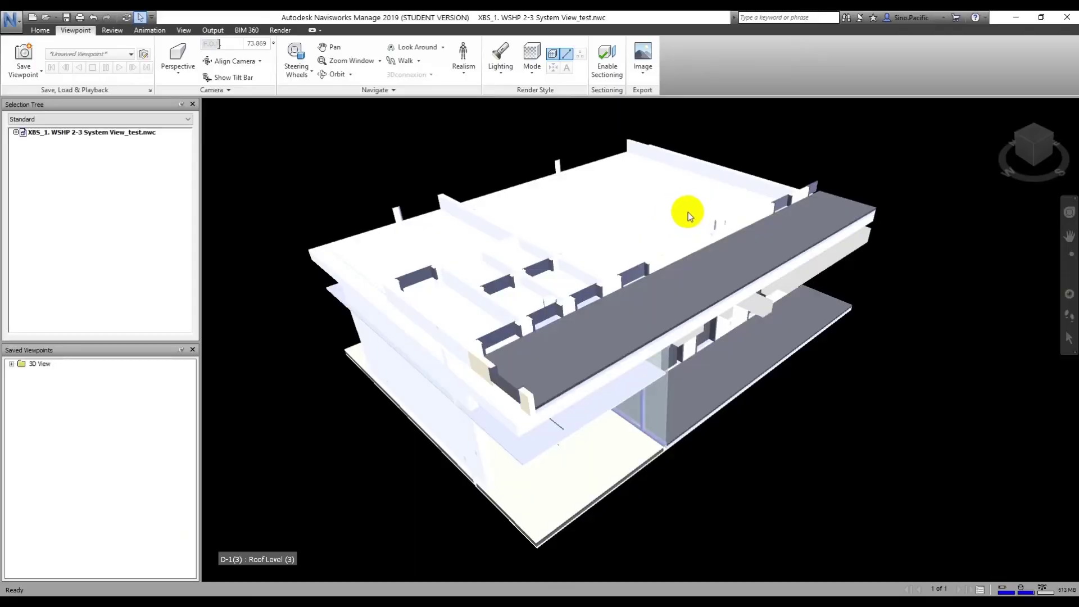
Step: Switch back to Revit and close the Export Multiple Views to NWC window
left_click(377, 557)
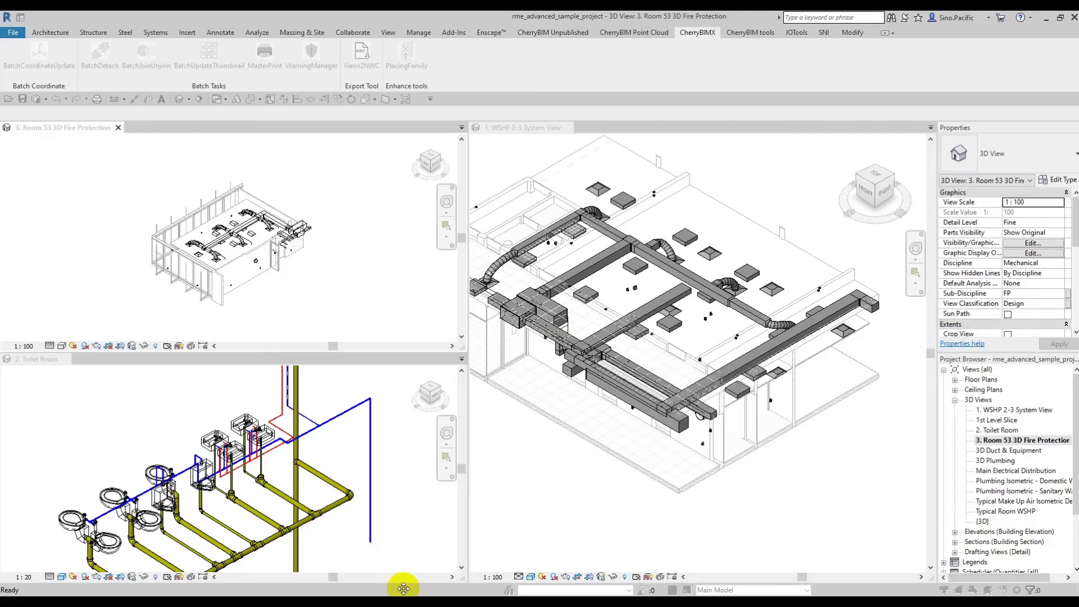
mouse_move(403, 588)
left_click(455, 566)
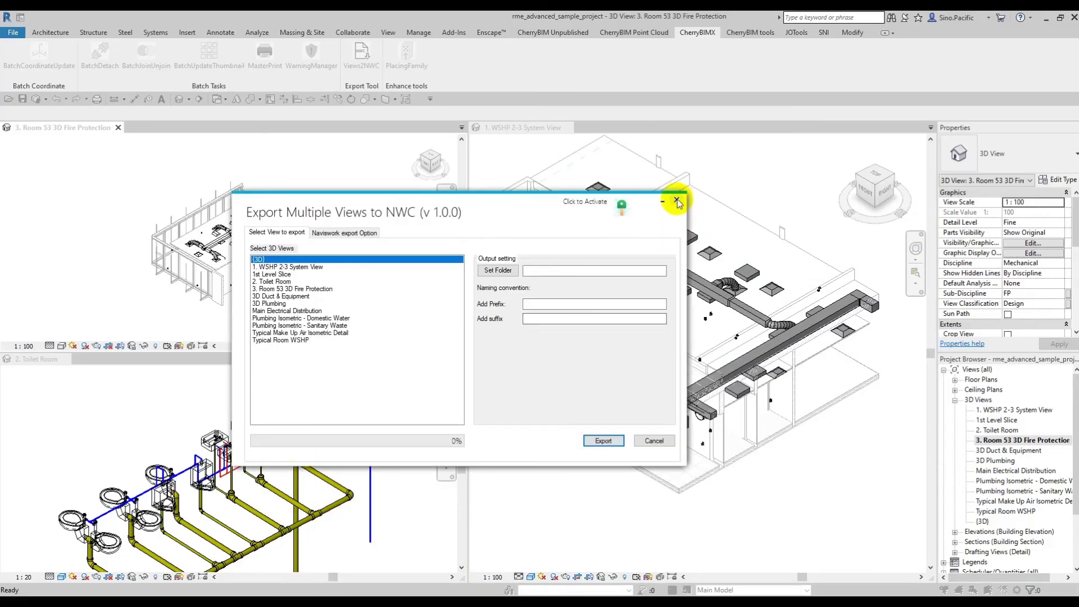
left_click(677, 202)
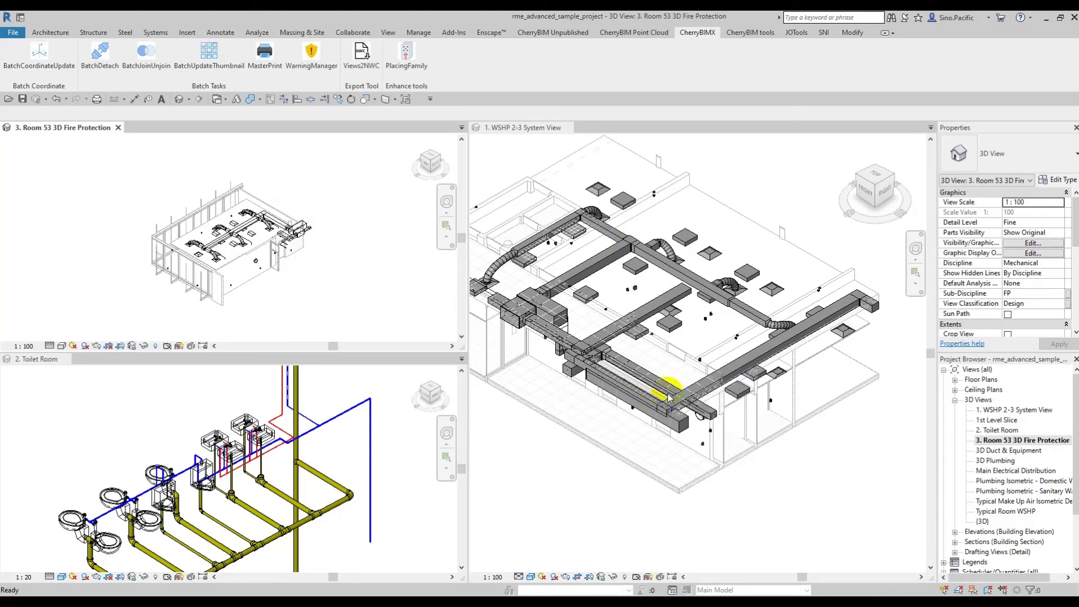